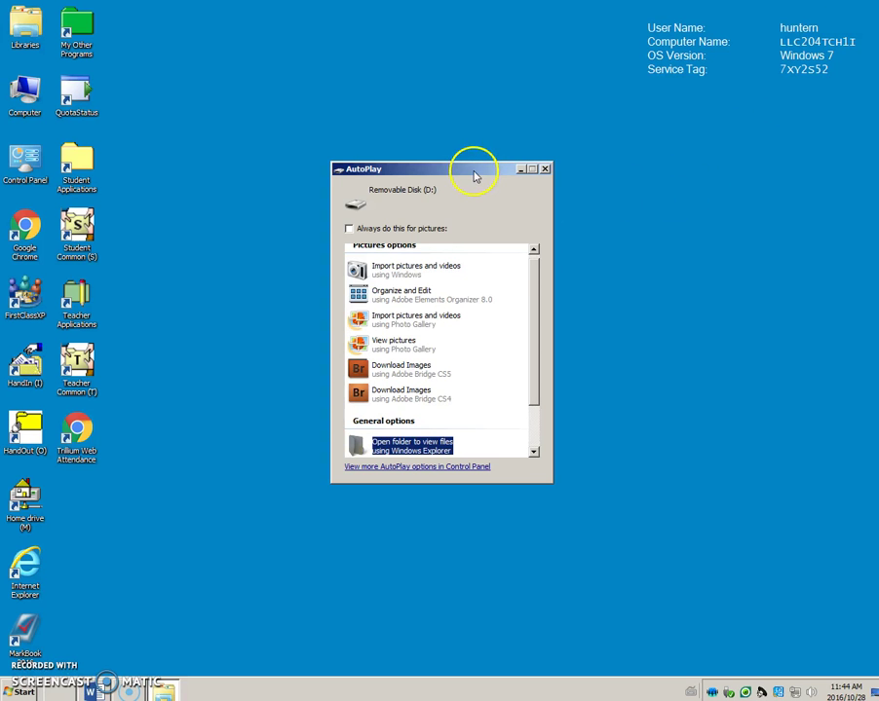
Step: Move the AutoPlay prompt for Removable Disk (D:) aside and close it
left_click_drag(473, 170, 702, 172)
left_click(775, 171)
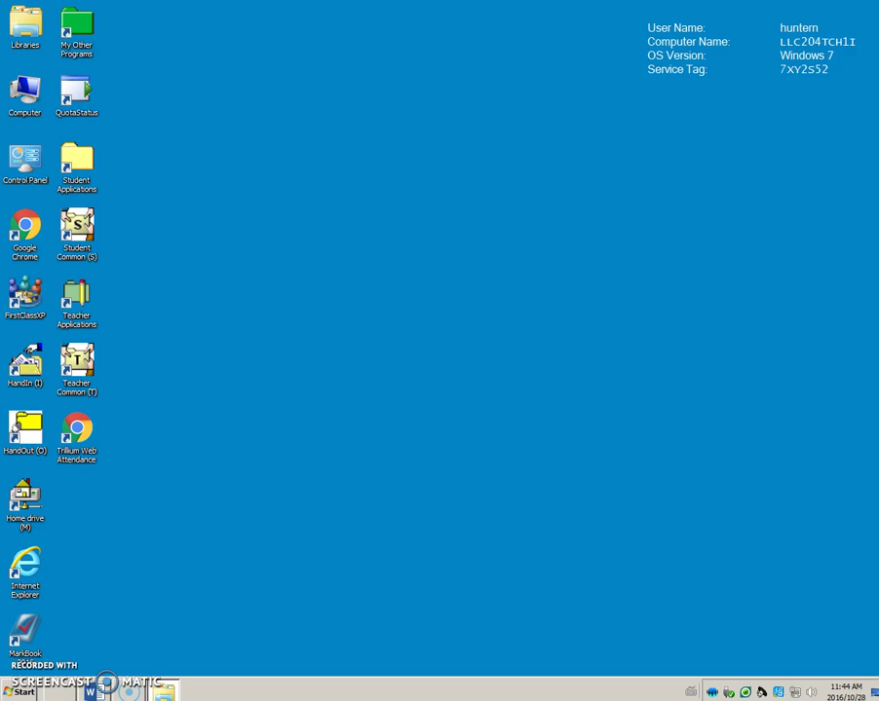
Step: Start a new blank Word document with the font size set to 36
left_click(92, 692)
key("ctrl+n")
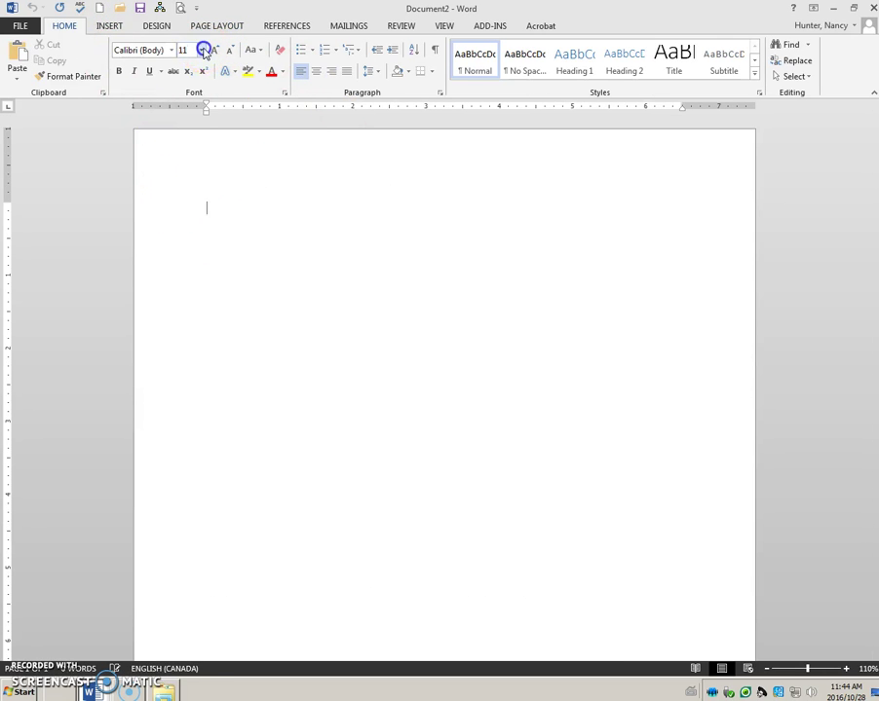
left_click(202, 49)
left_click(185, 236)
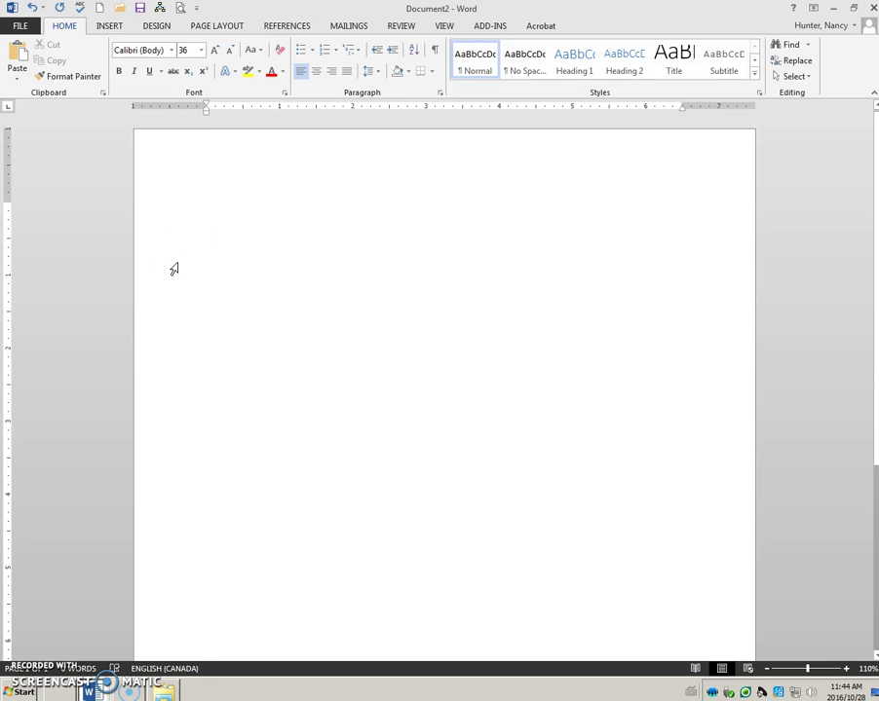
Step: Type the lines 'On camera:', 'Playback' and 'display or info'
type("On camera:")
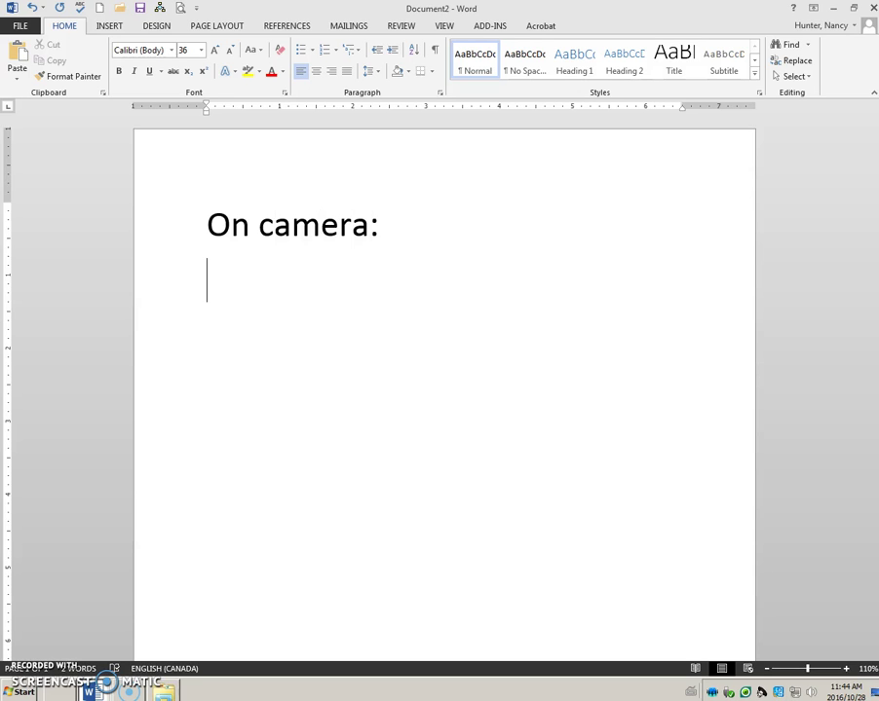
type(" Playba")
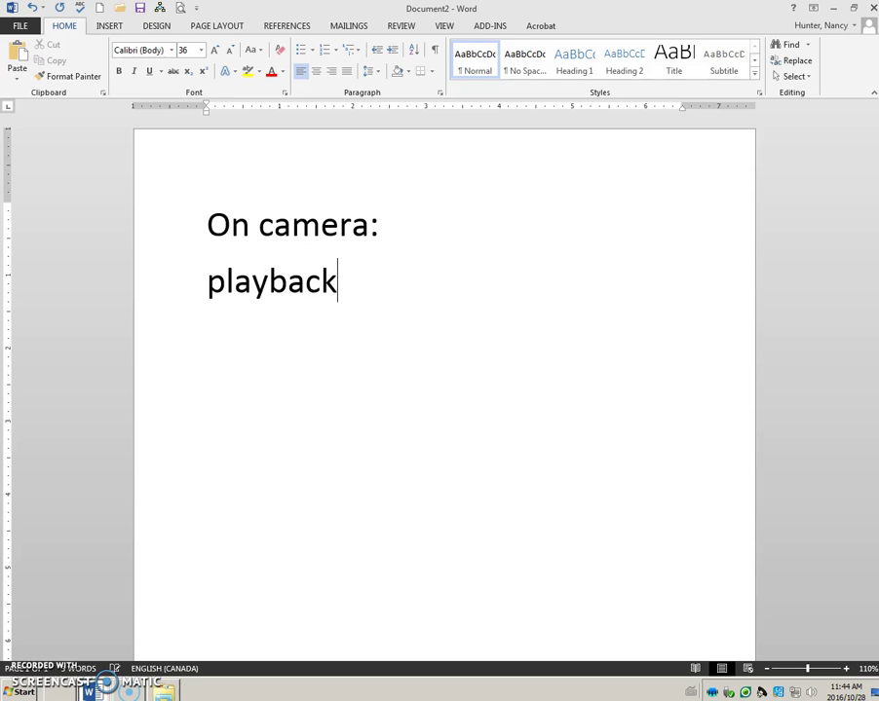
type("ck")
key("Return")
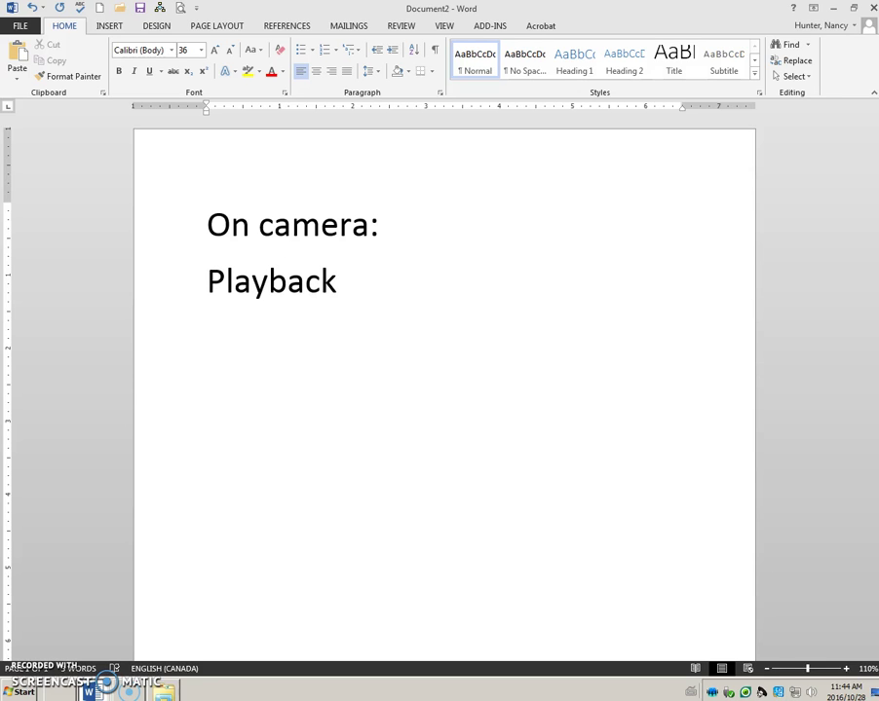
type("displa")
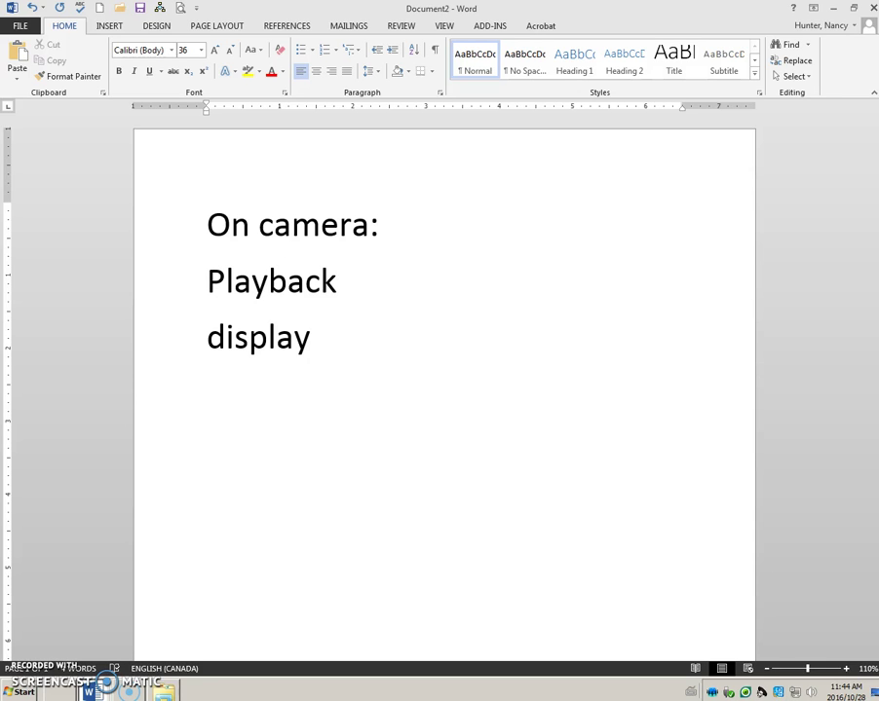
type("y ")
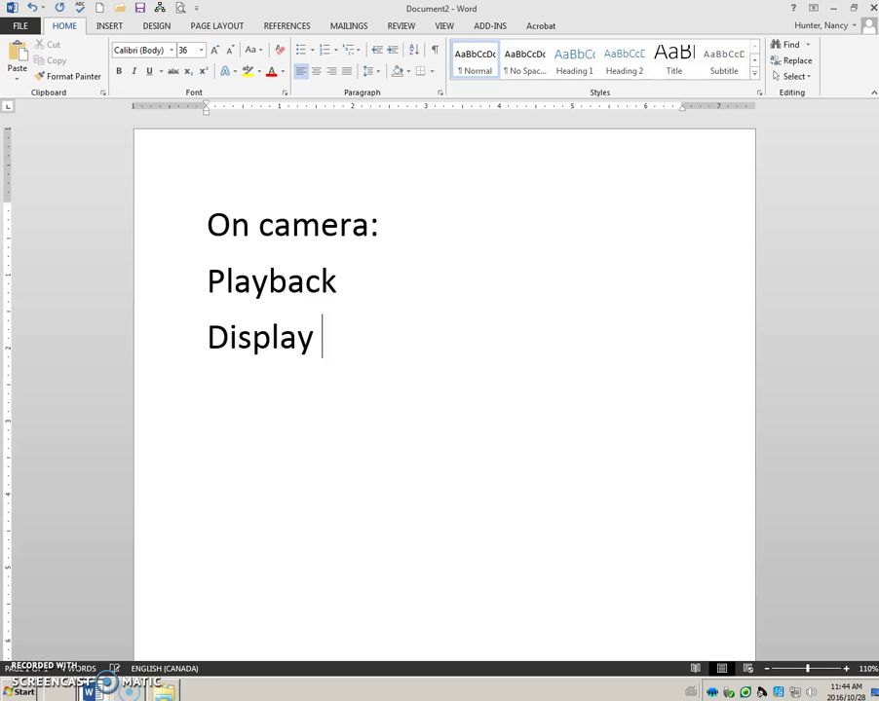
type("or info")
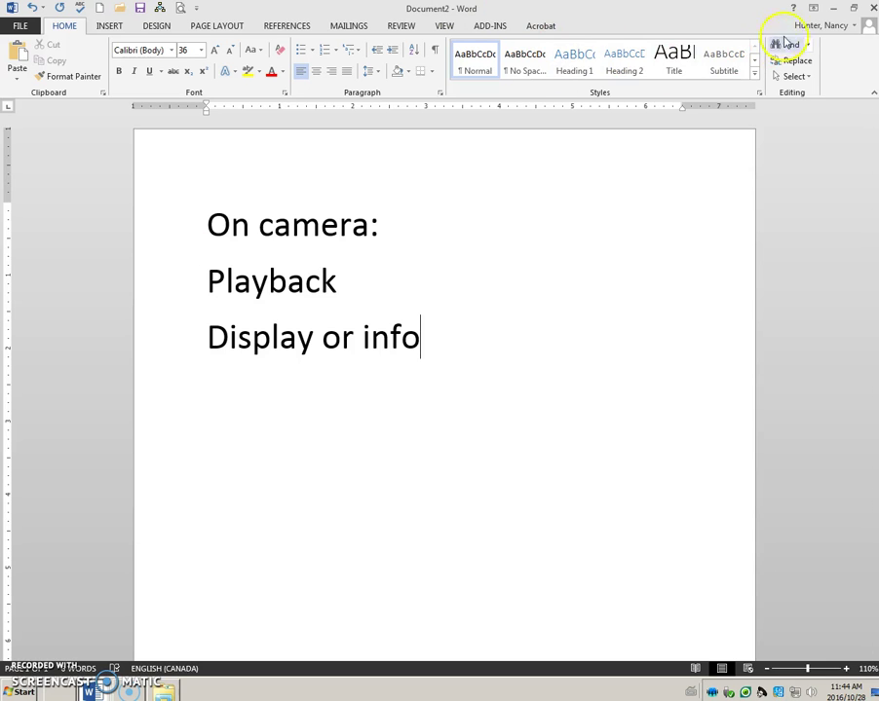
Step: Minimize both Word documents and close the reappearing AutoPlay prompt for Removable Disk (D:)
left_click(834, 14)
left_click(834, 13)
left_click(835, 9)
left_click_drag(695, 152, 368, 100)
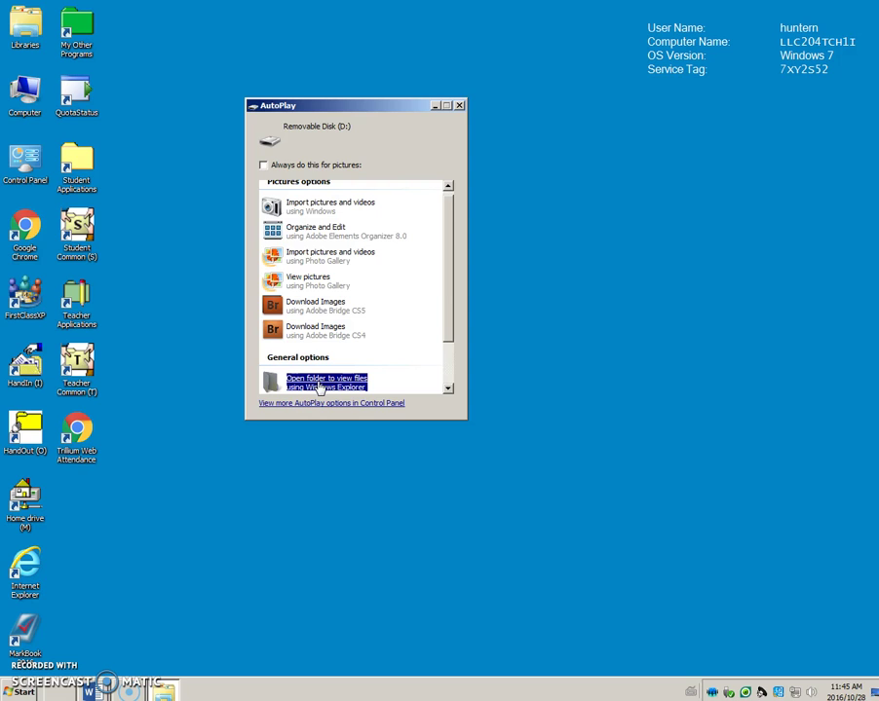
left_click(459, 104)
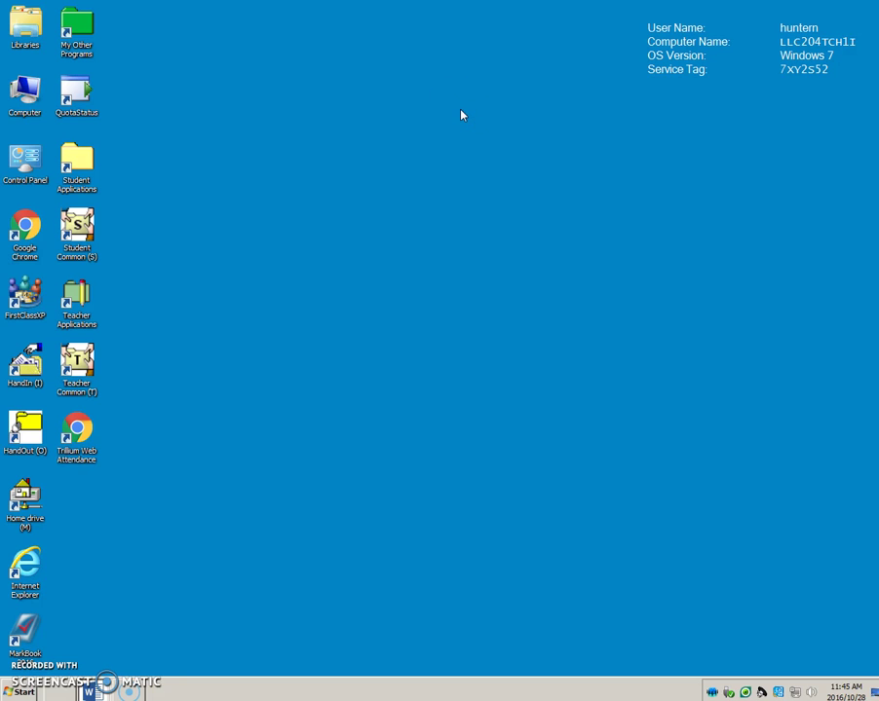
Step: Open Computer, move its window to the upper left, and open Removable Disk (D:)
double_click(31, 92)
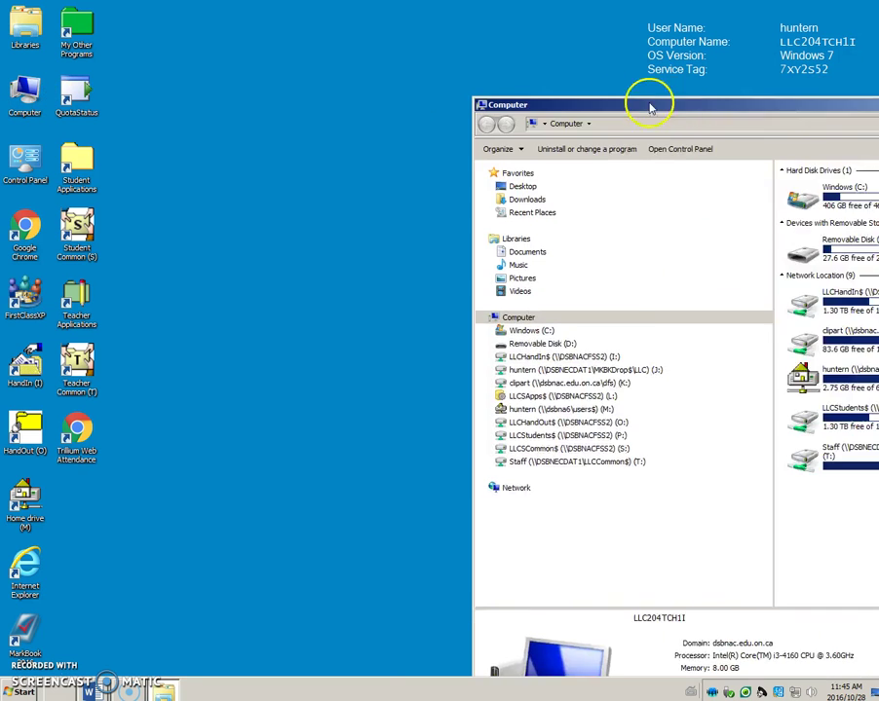
left_click_drag(651, 102, 279, 32)
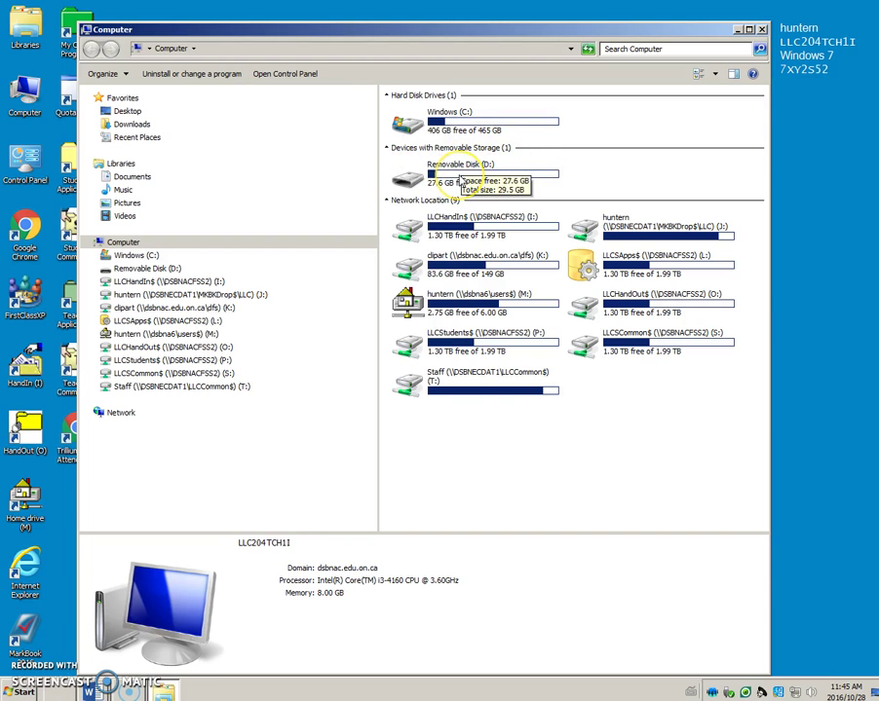
double_click(460, 183)
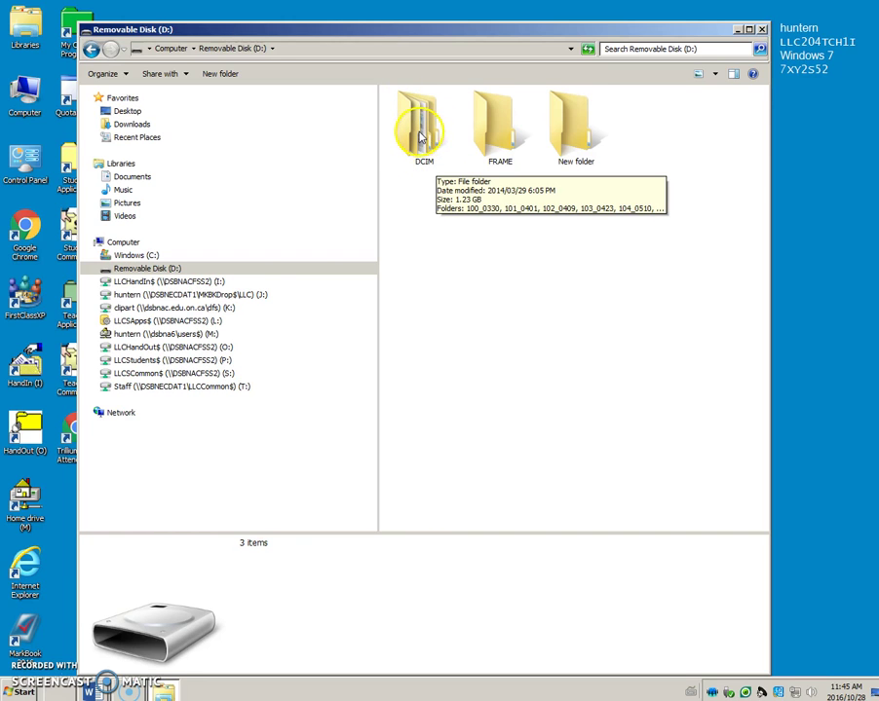
Step: Open DCIM, scroll to the bottom of its list and open folder 183_1028
double_click(422, 127)
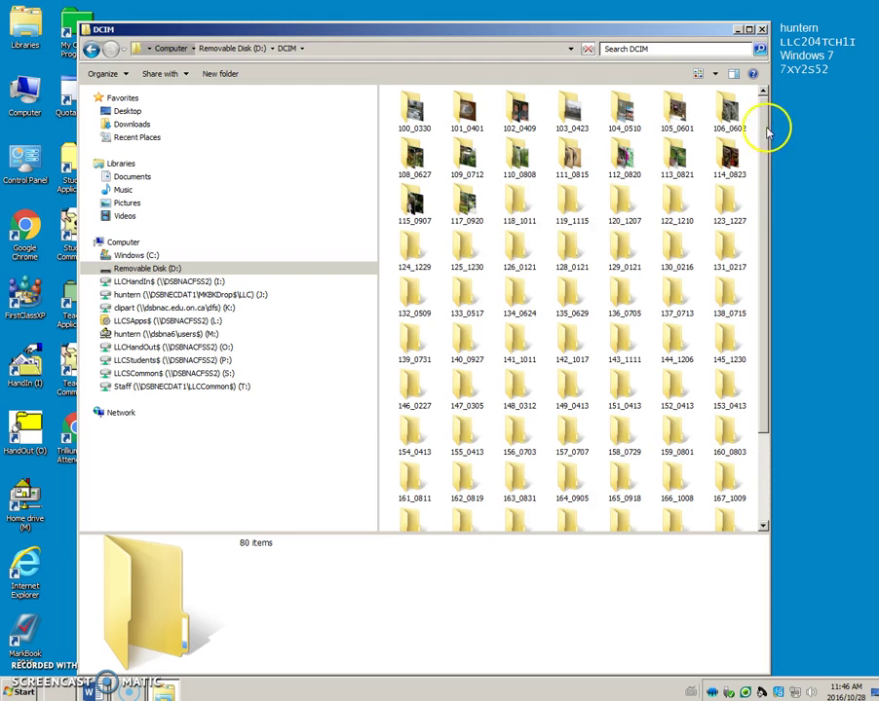
left_click_drag(764, 121, 780, 314)
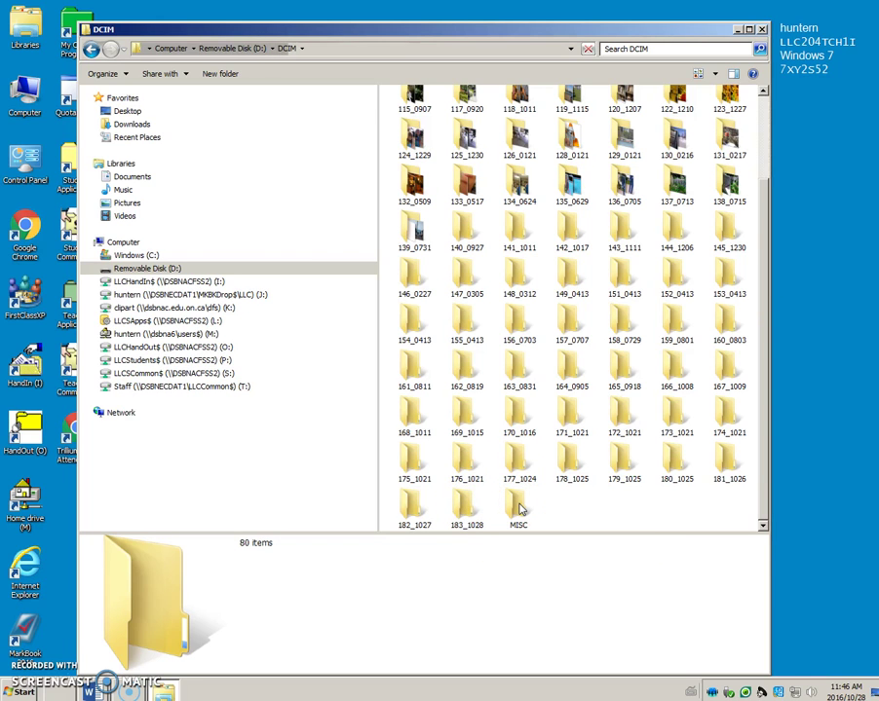
left_click(469, 505)
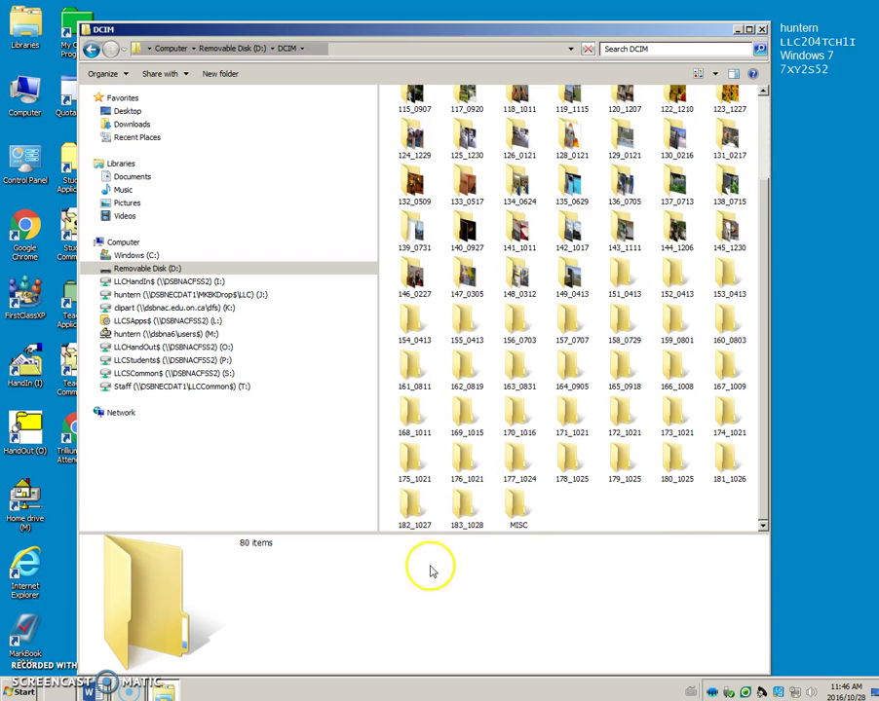
double_click(466, 506)
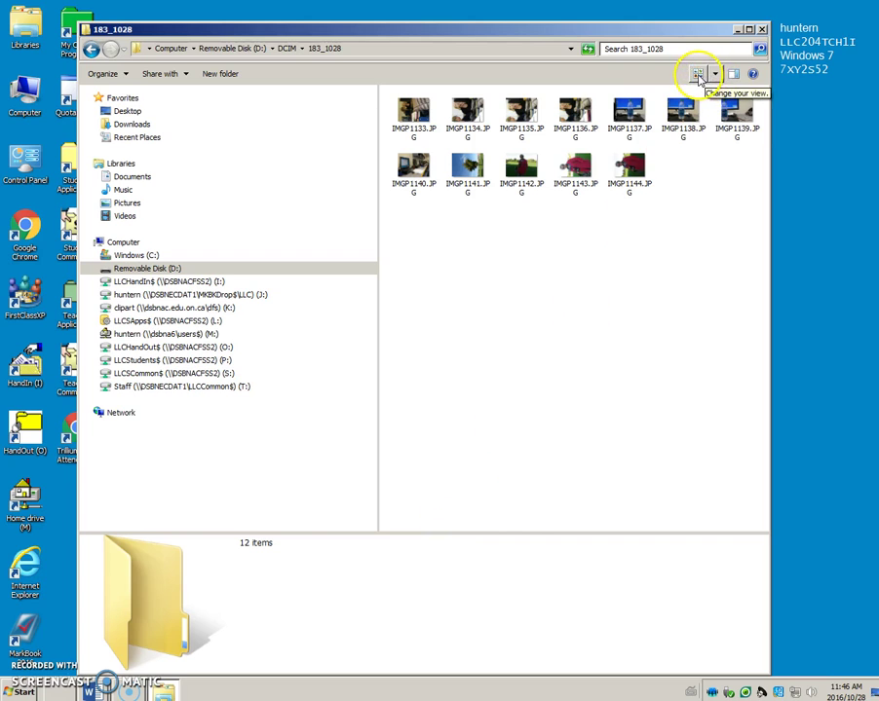
left_click(715, 76)
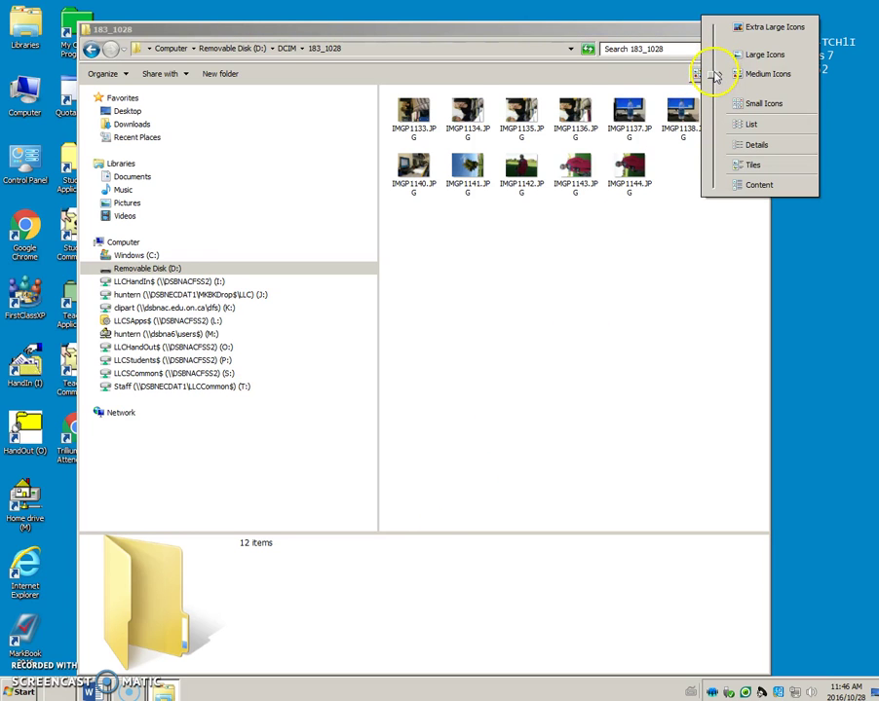
left_click_drag(714, 76, 745, 33)
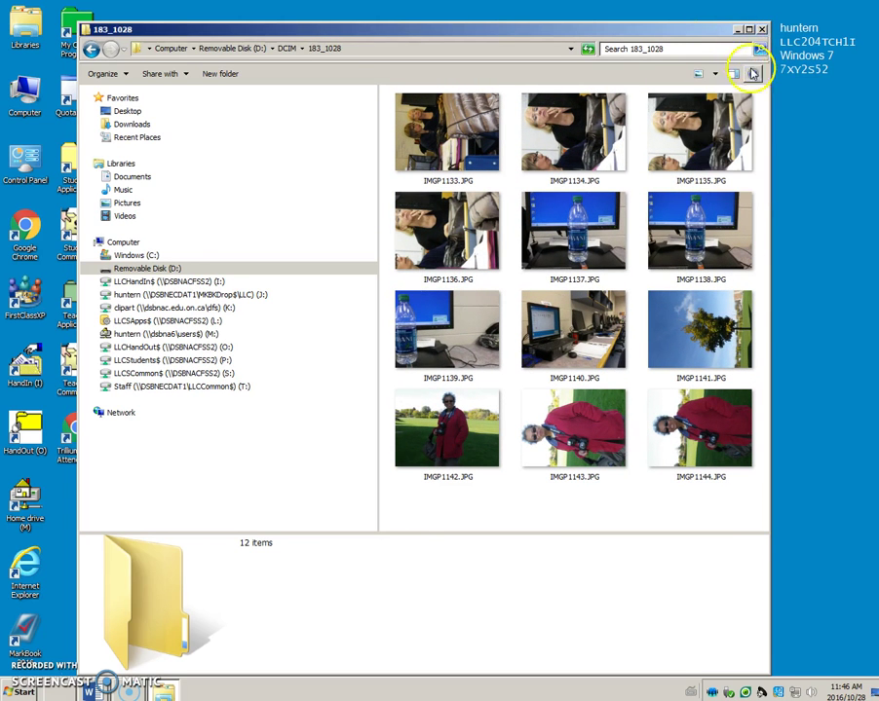
left_click(717, 76)
mouse_move(717, 78)
left_mouse_down()
mouse_move(738, 39)
mouse_move(720, 92)
mouse_move(718, 72)
mouse_move(706, 80)
left_mouse_up()
left_click(717, 76)
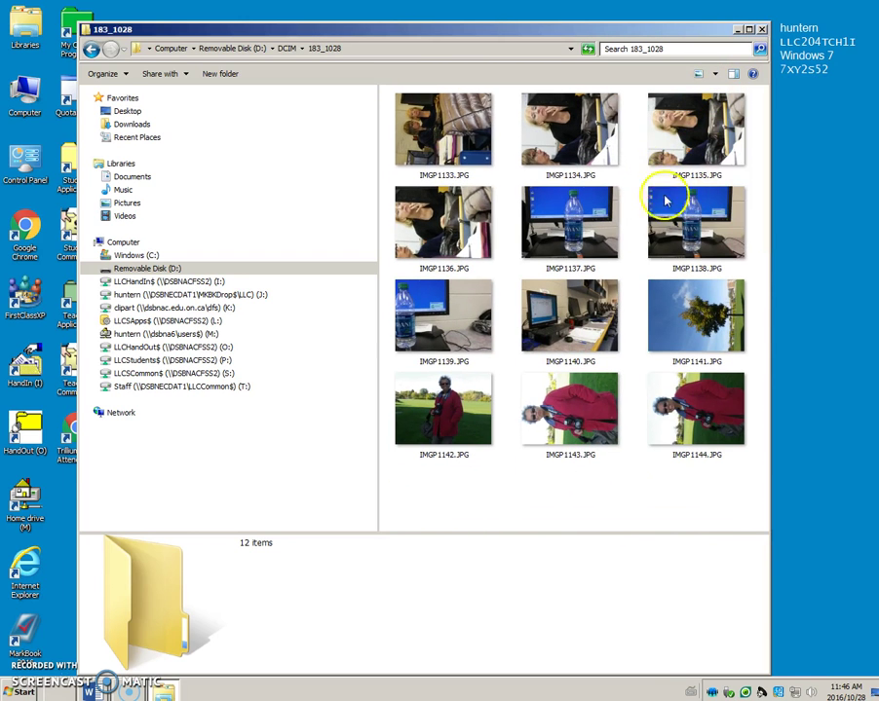
mouse_move(574, 237)
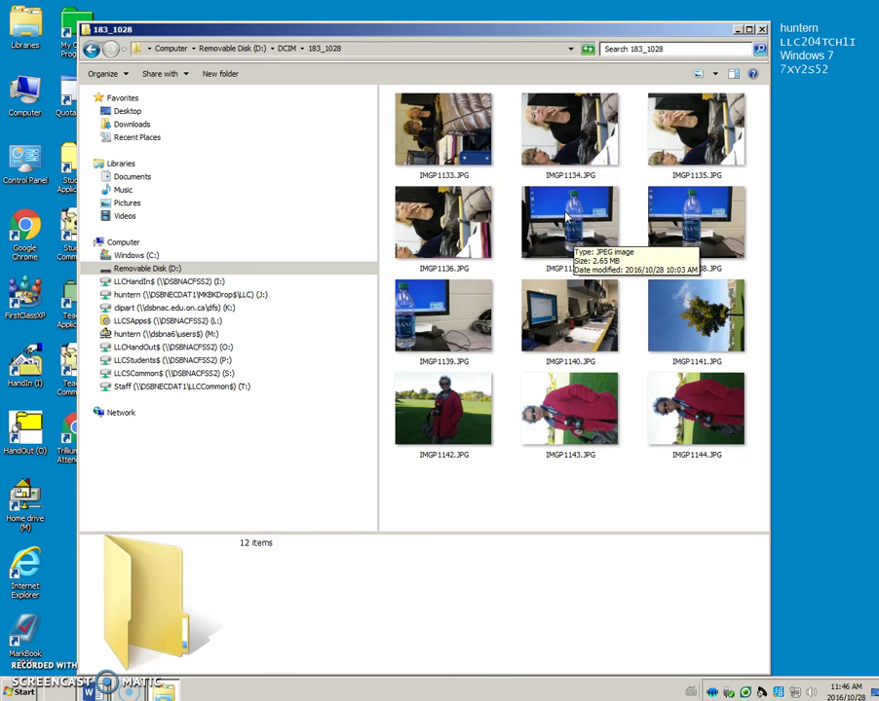
Step: Select a photo, make its details area taller, and maximize the Explorer window
left_click(567, 218)
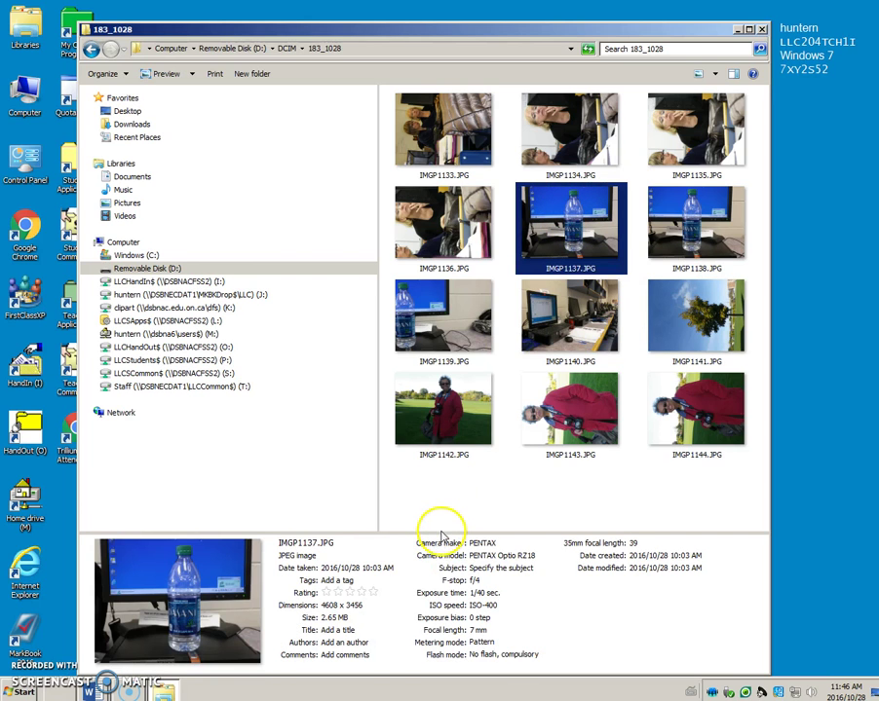
left_click_drag(440, 531, 442, 468)
left_click(749, 29)
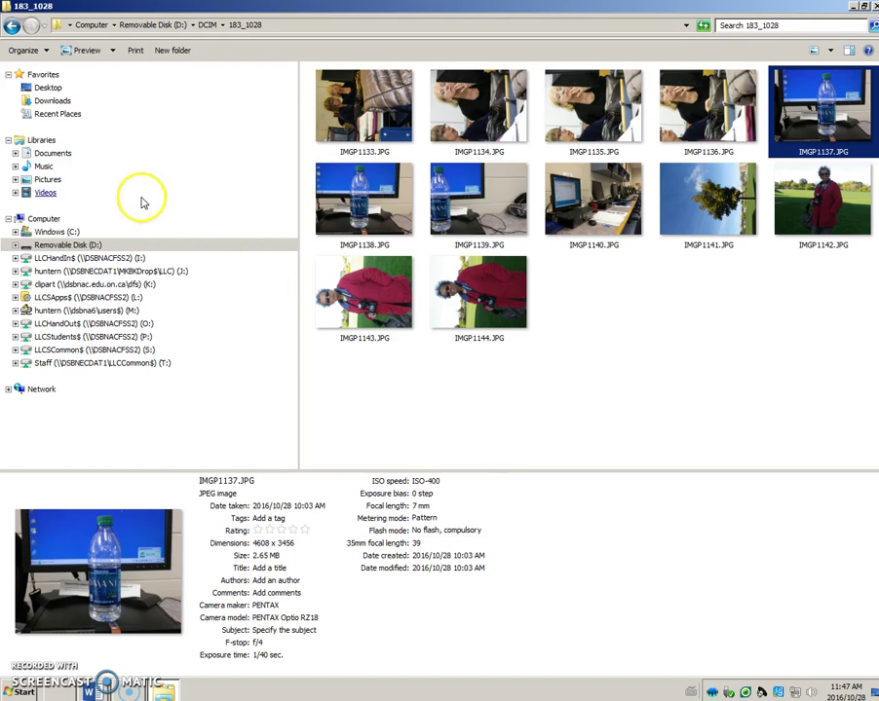
Step: Toggle the Details pane under Organize > Layout
left_click(49, 55)
mouse_move(109, 152)
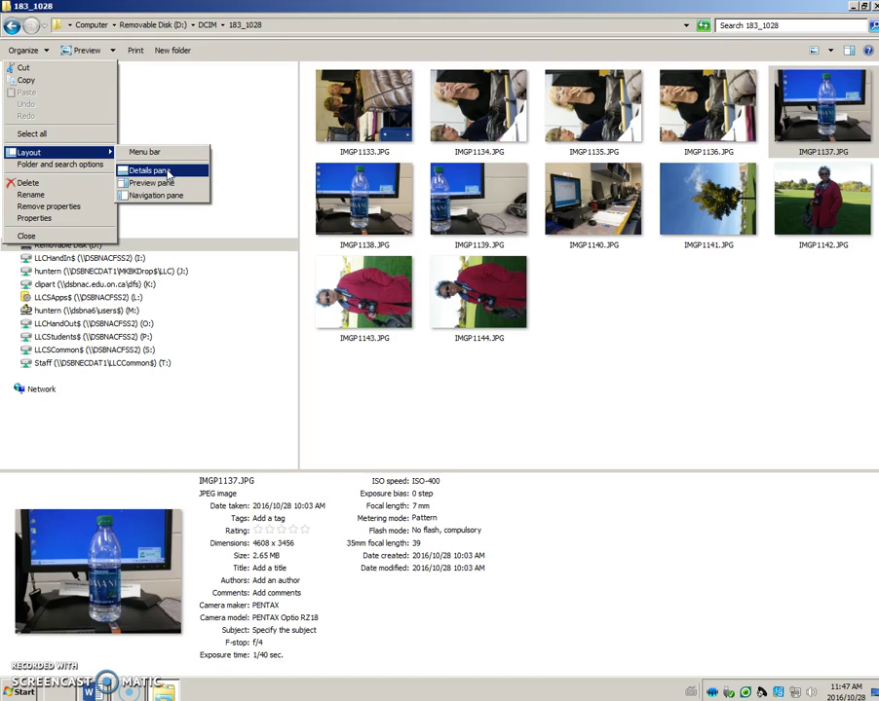
left_click(167, 173)
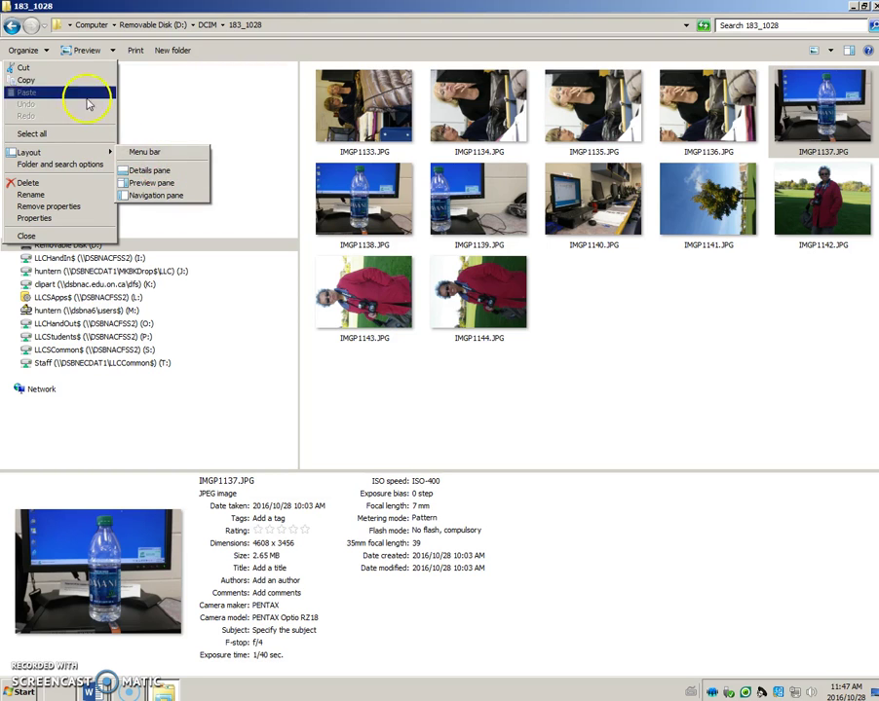
left_click(563, 528)
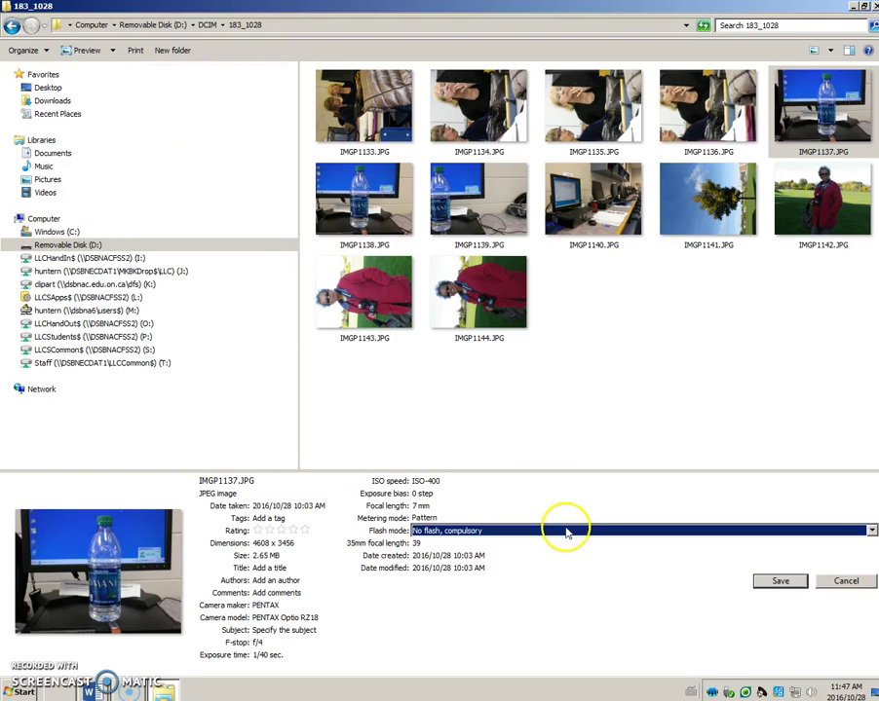
left_click(45, 52)
mouse_move(55, 153)
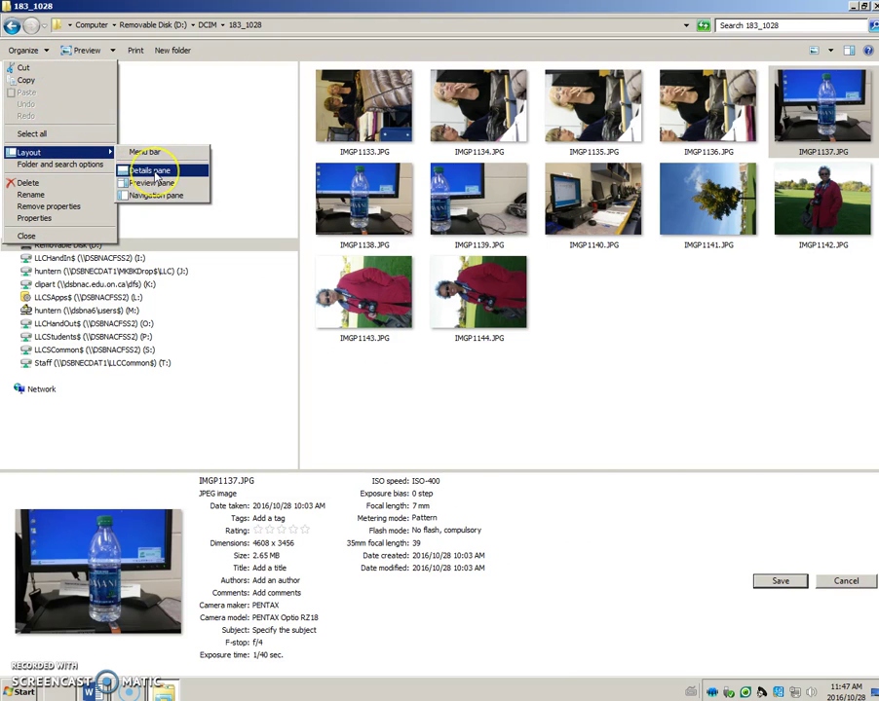
left_click(659, 392)
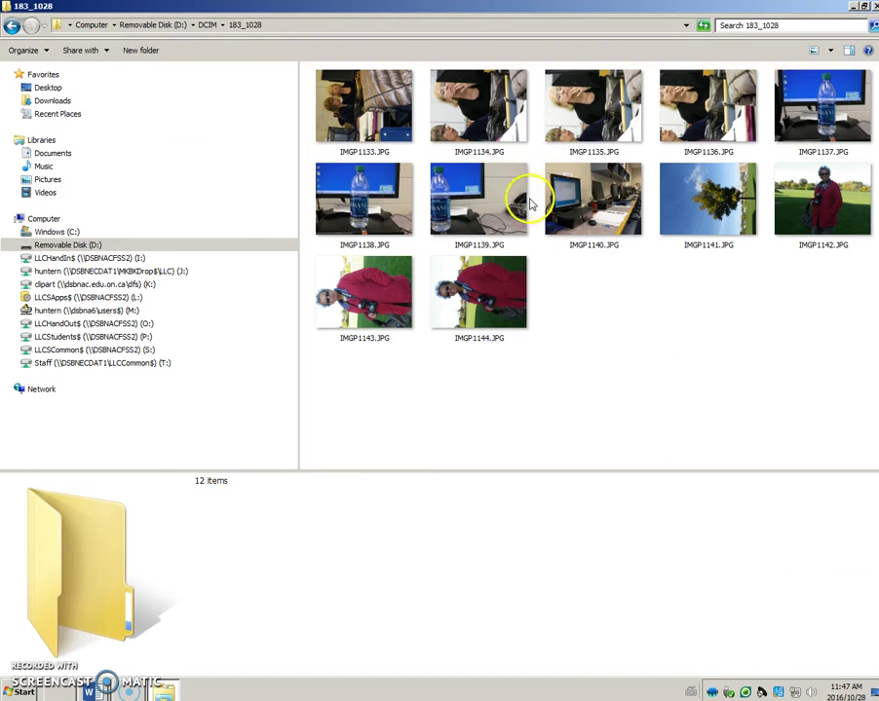
Step: Select IMGP1138.JPG and drag the details pane border up to enlarge it
left_click(385, 202)
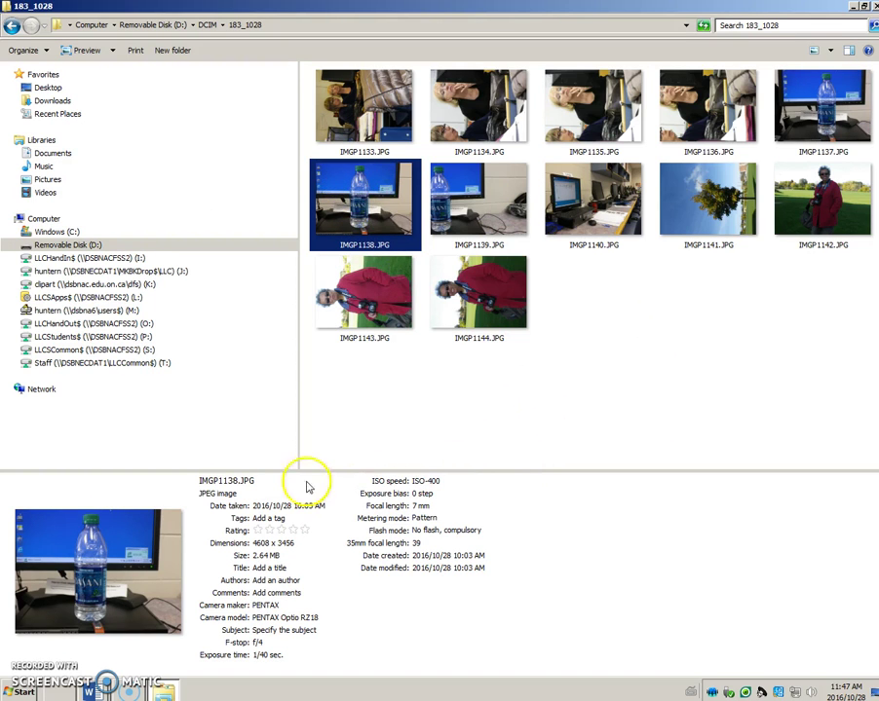
left_click(276, 605)
key("Return")
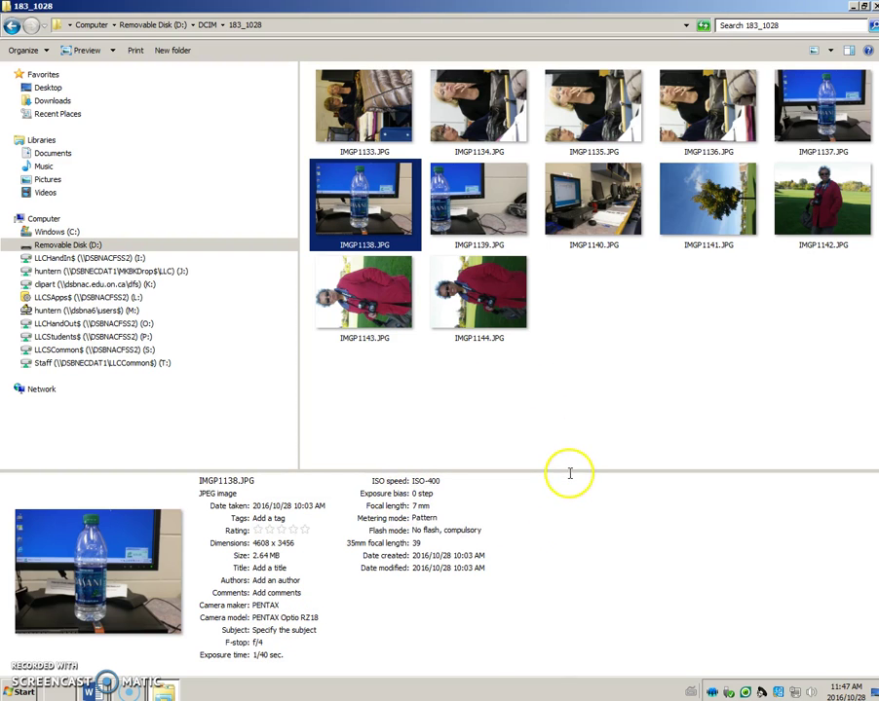
left_click_drag(569, 469, 569, 411)
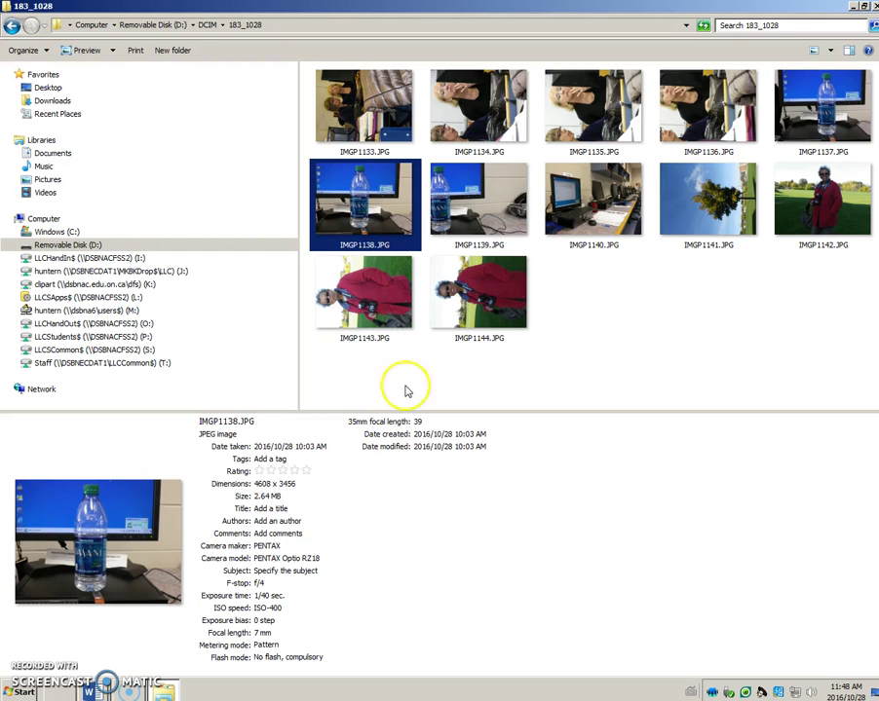
Step: Open IMGP1138.JPG's Properties, go to Details, and scroll to select the Comments entry
right_click(378, 195)
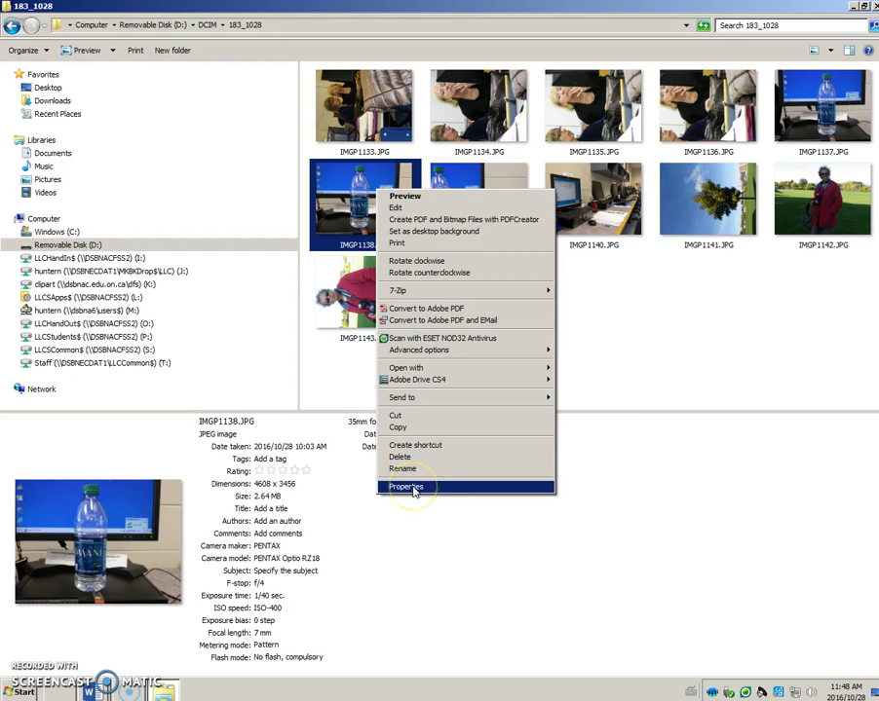
left_click(414, 489)
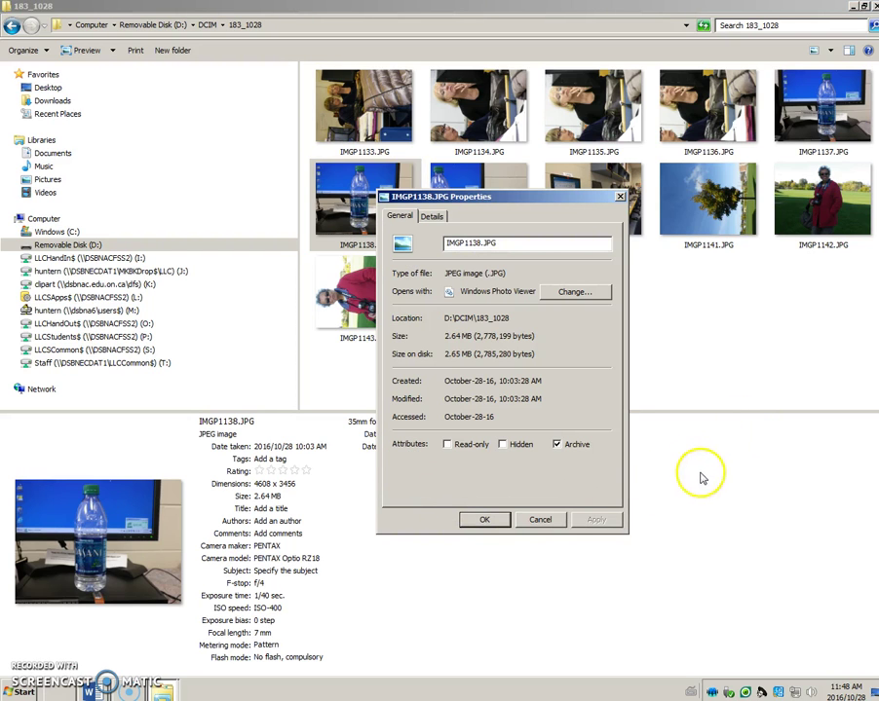
left_click(435, 217)
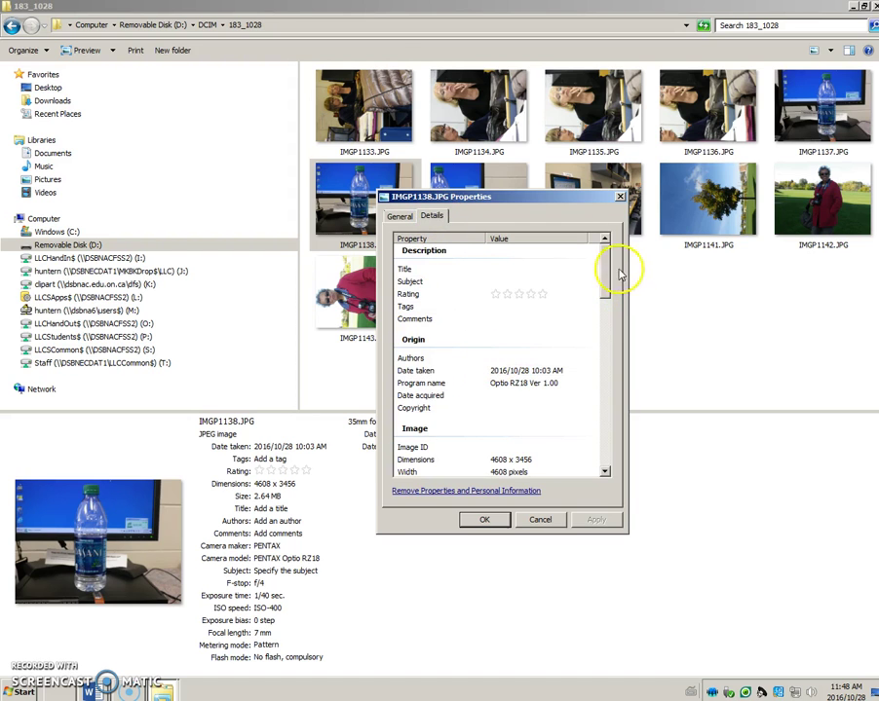
mouse_move(604, 265)
left_mouse_down()
mouse_move(604, 438)
mouse_move(604, 251)
left_mouse_up()
left_click(602, 265)
left_click_drag(602, 265, 604, 287)
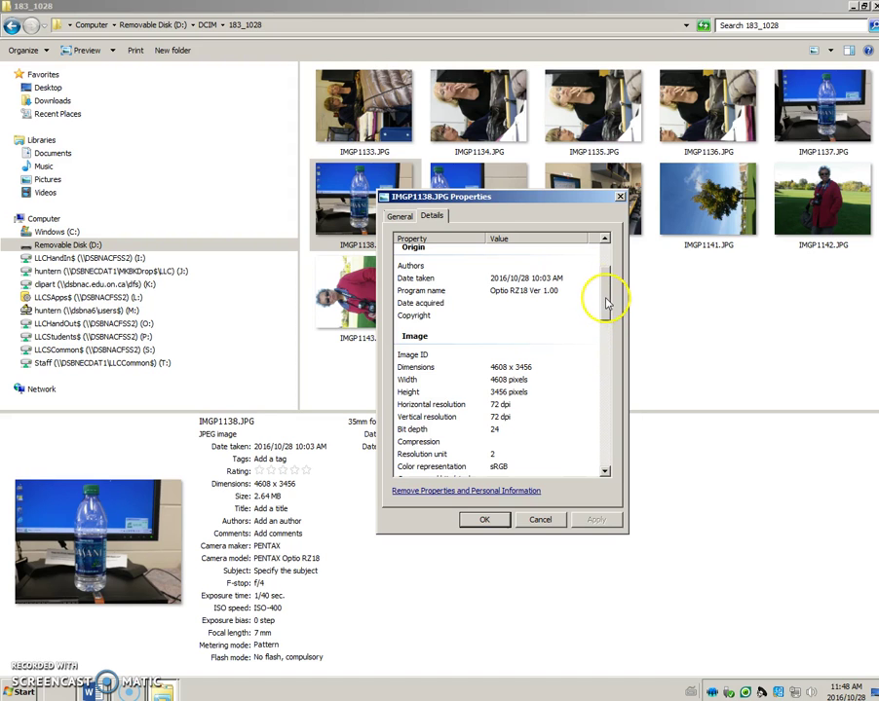
left_click_drag(608, 298, 596, 279)
left_click(440, 322)
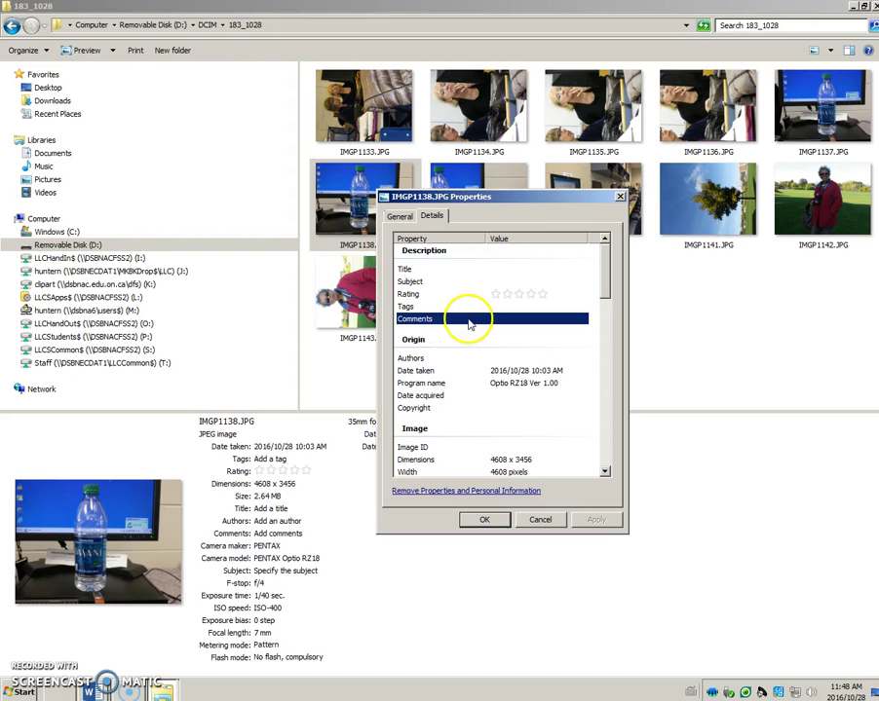
Step: Close Properties, enter the comment 'bottle' in the details pane, save it, and recheck it
left_click(620, 197)
left_click(336, 559)
left_click(336, 534)
left_click(265, 535)
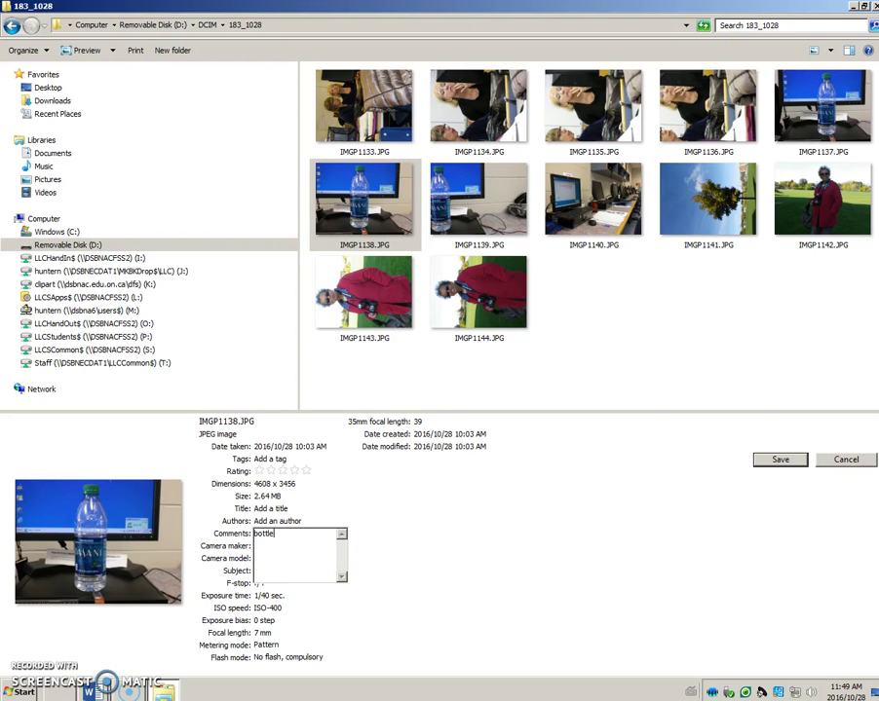
left_click(781, 461)
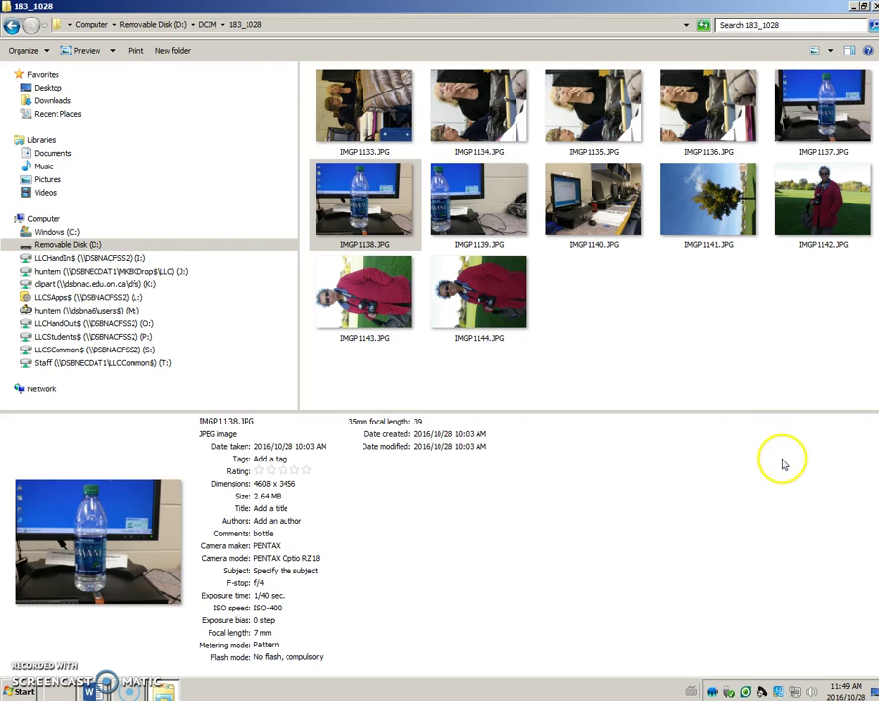
left_click(260, 533)
left_click(272, 523)
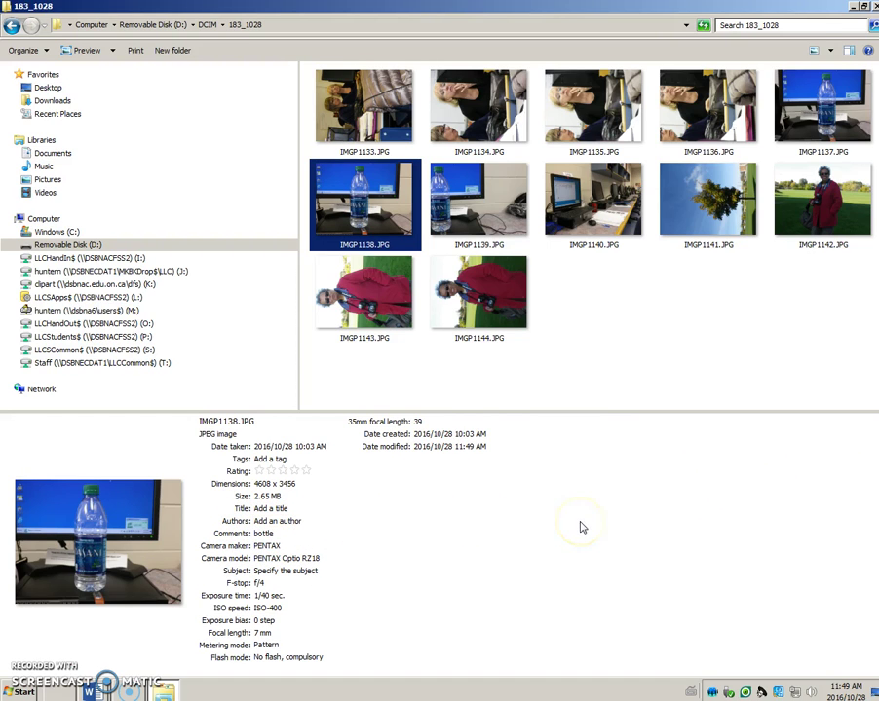